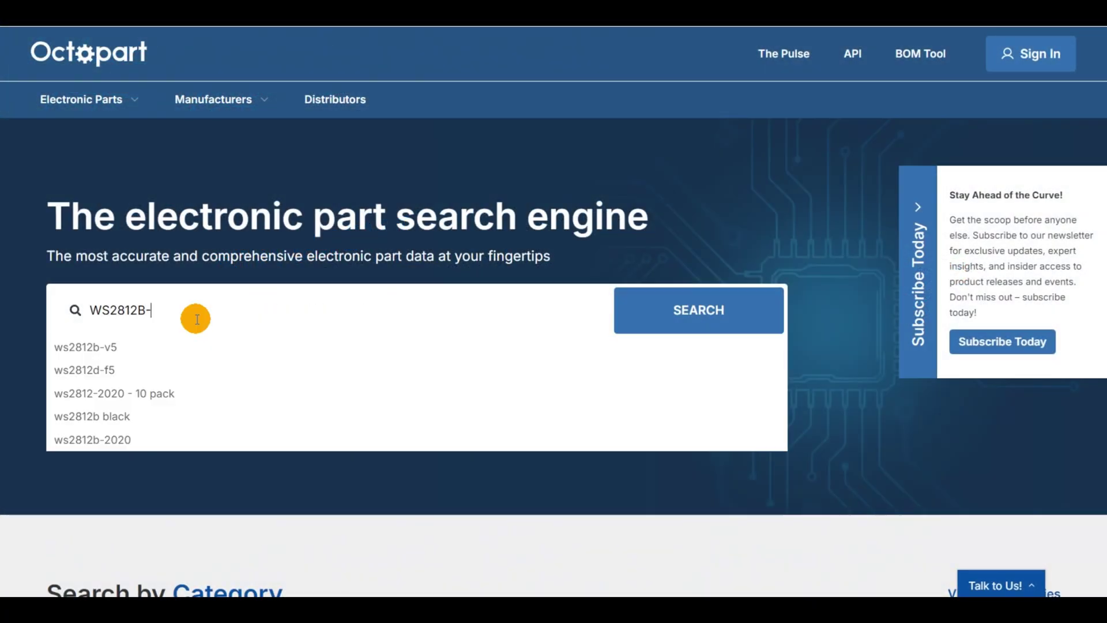
Step: Search for the LED part WS2812B-1010 and look through the results offered
key(Return)
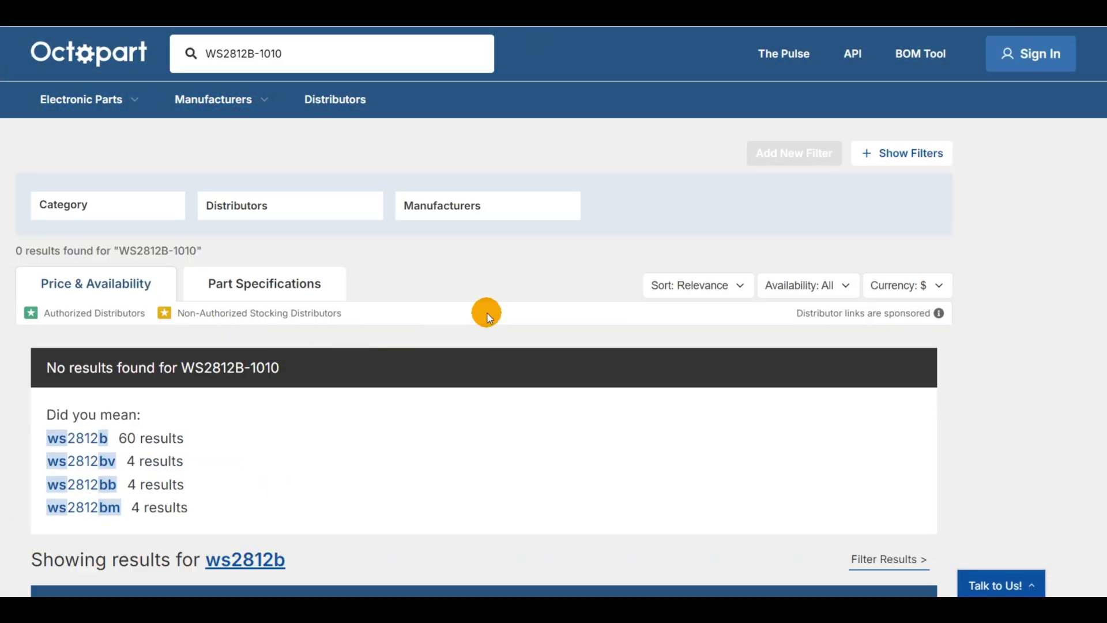
scroll(483, 324, down, 10)
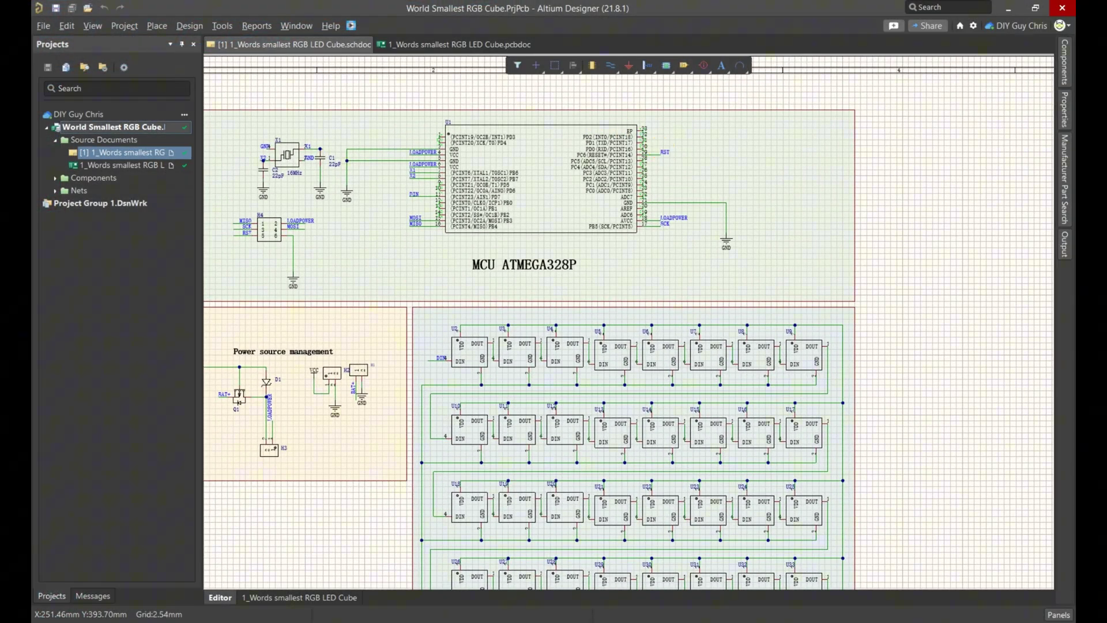
Step: Switch to Altium Designer and examine the ATMEGA328P microcontroller circuit and header H4 in the RGB LED cube schematic
scroll(660, 144, up, 4)
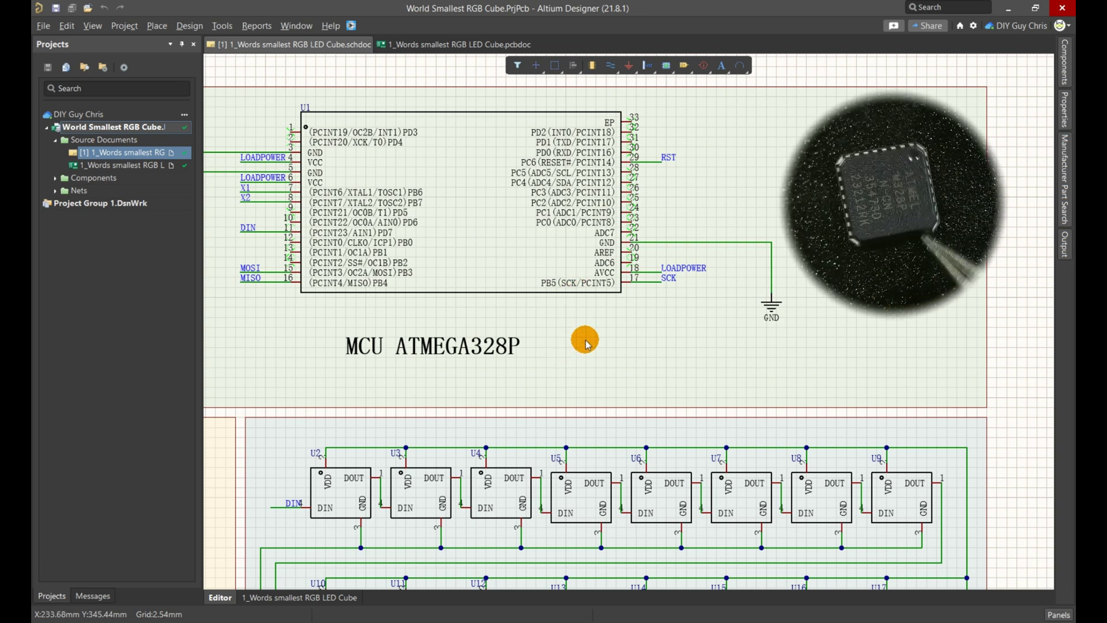
scroll(575, 319, down, 3)
scroll(918, 297, down, 2)
scroll(334, 305, up, 5)
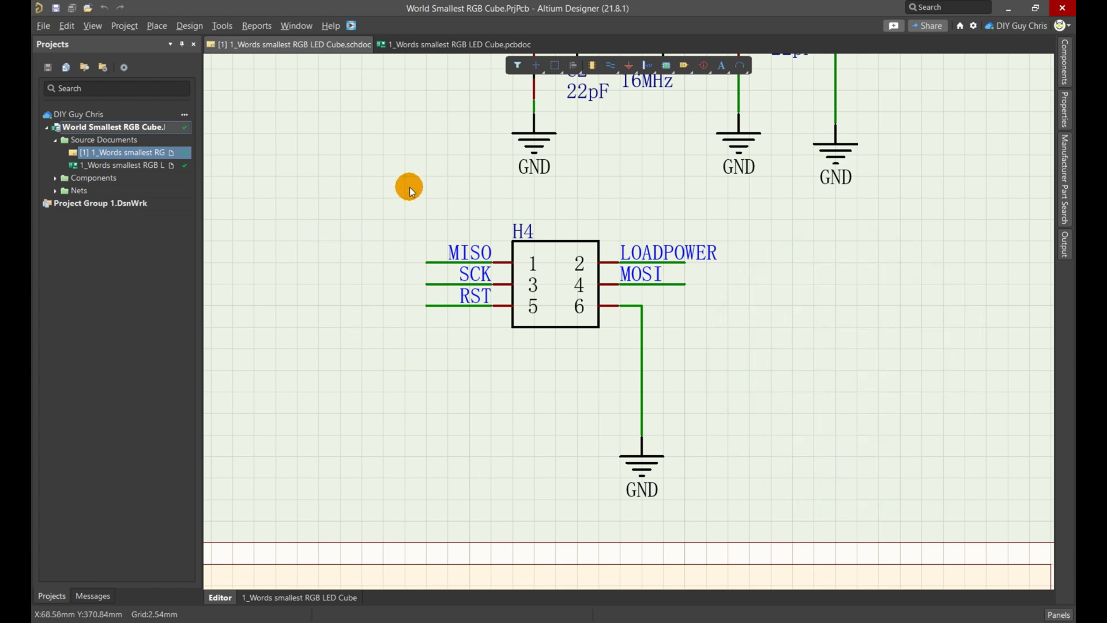
scroll(409, 186, down, 3)
scroll(409, 186, down, 3)
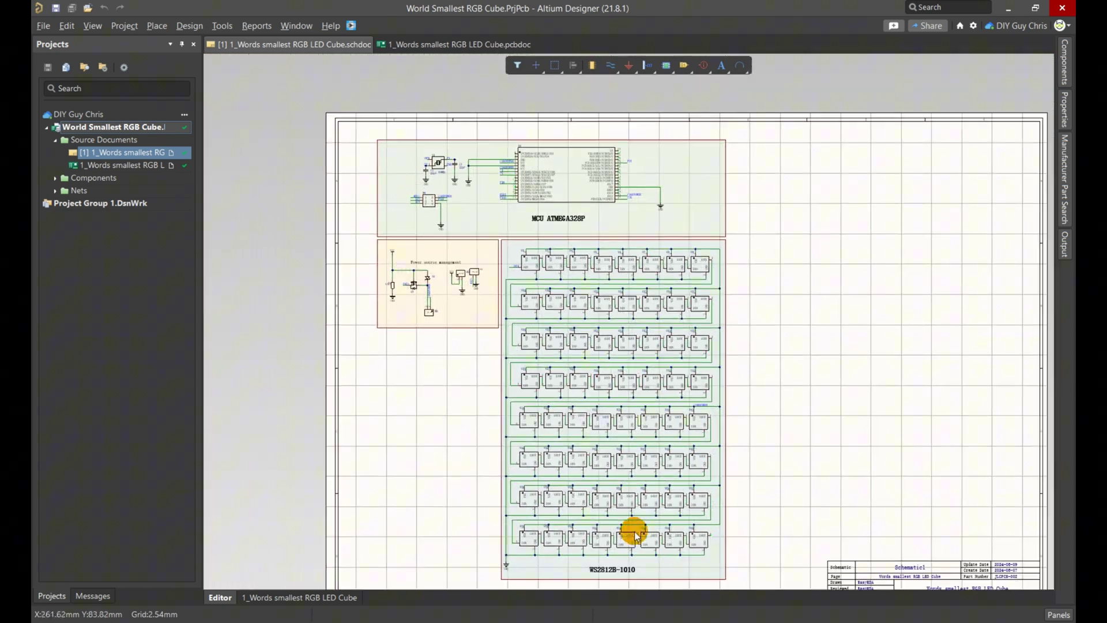
Step: Examine the WS2812B-1010 LED matrix and trace its DIN net from the first LED back to the microcontroller
scroll(626, 554, up, 4)
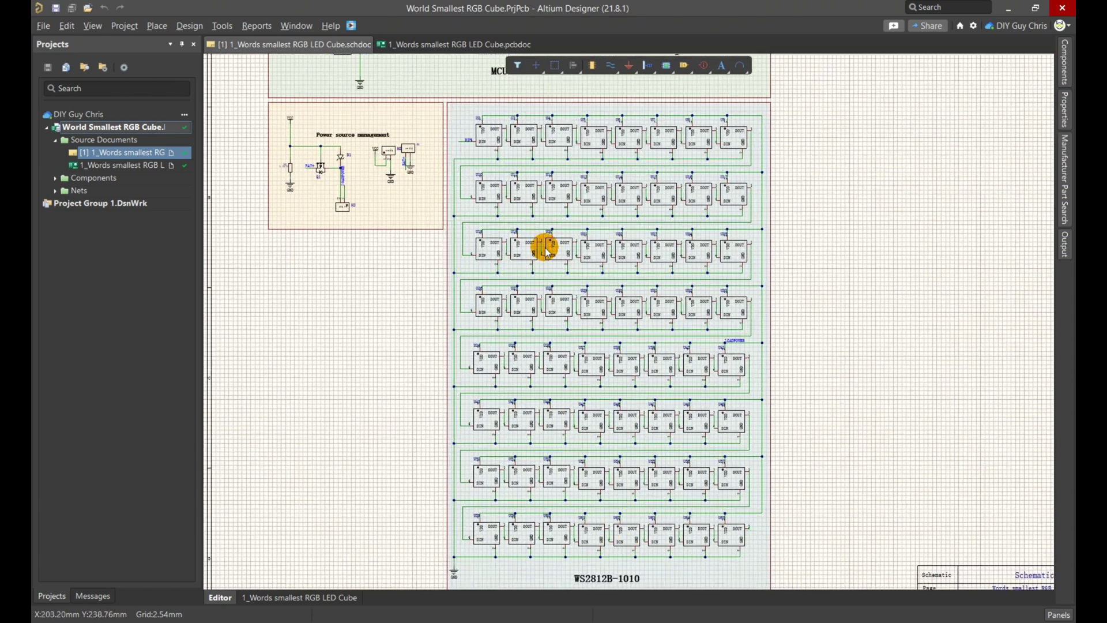
scroll(496, 131, up, 5)
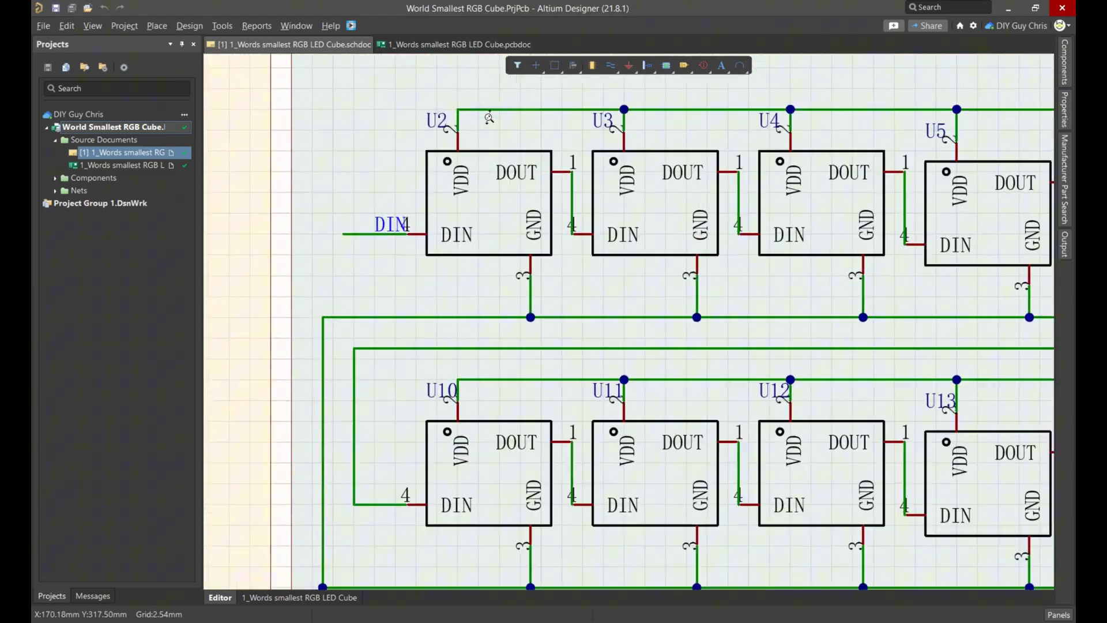
scroll(370, 239, up, 2)
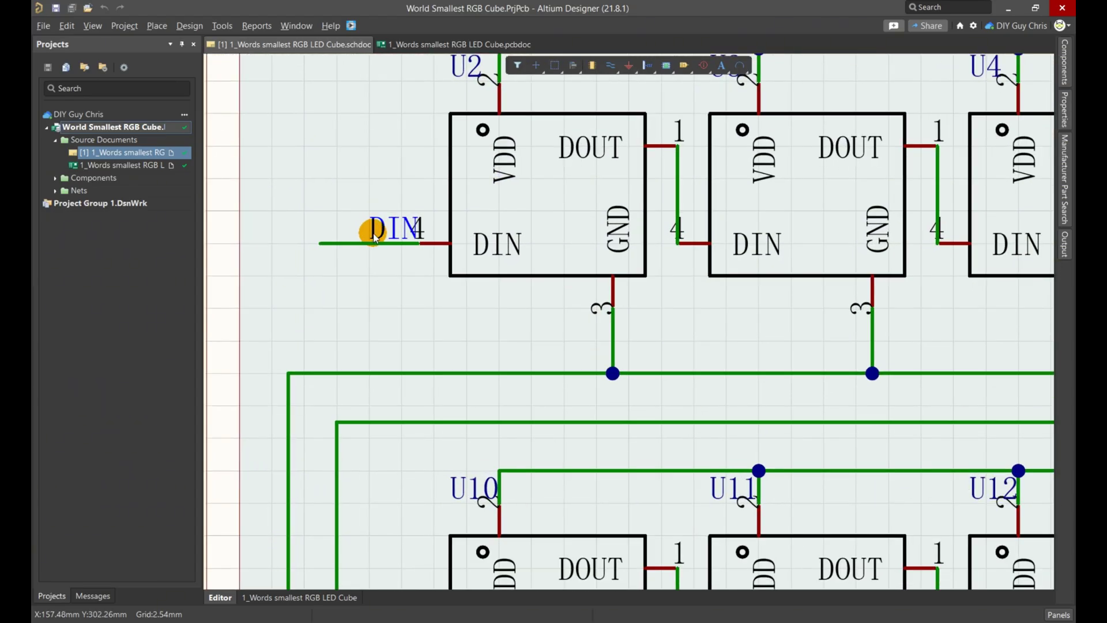
scroll(408, 235, down, 5)
scroll(527, 177, up, 6)
scroll(514, 129, up, 2)
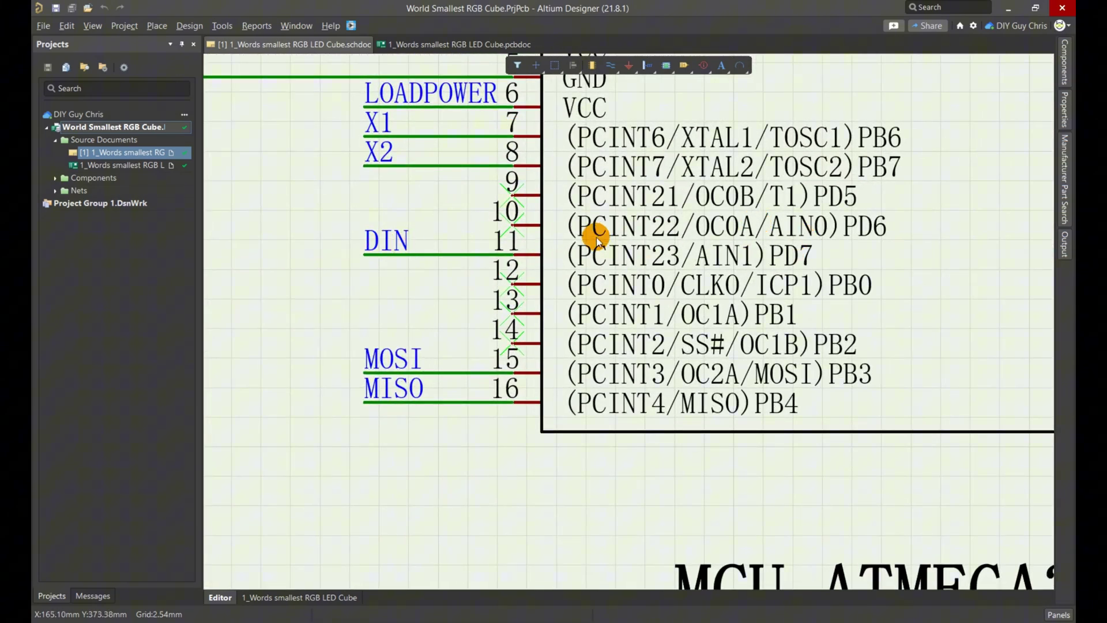
scroll(596, 237, down, 6)
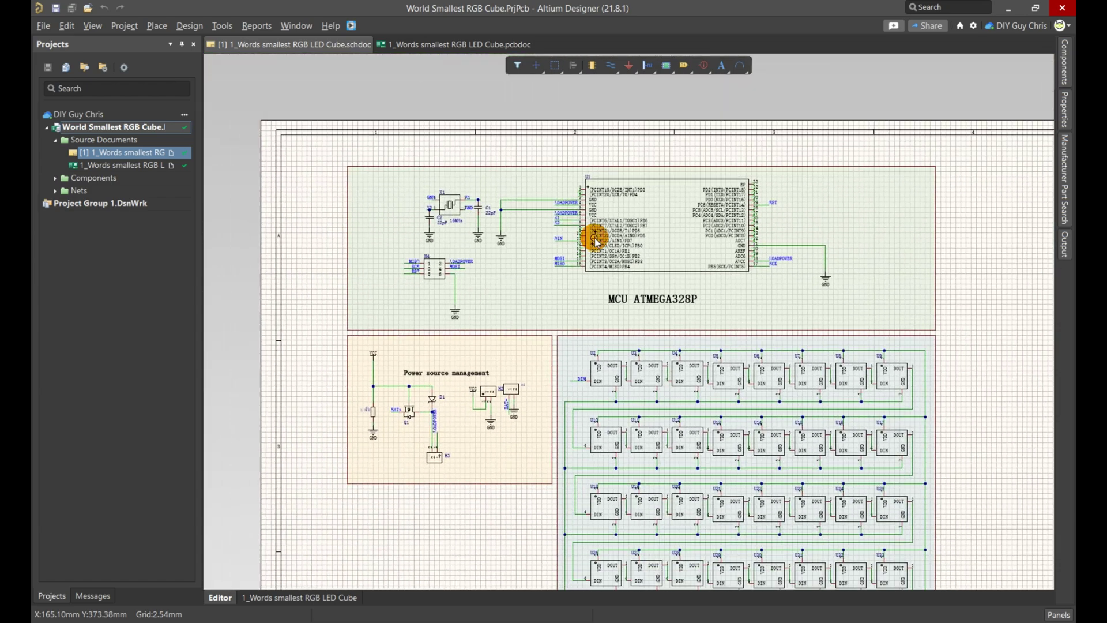
scroll(419, 216, down, 1)
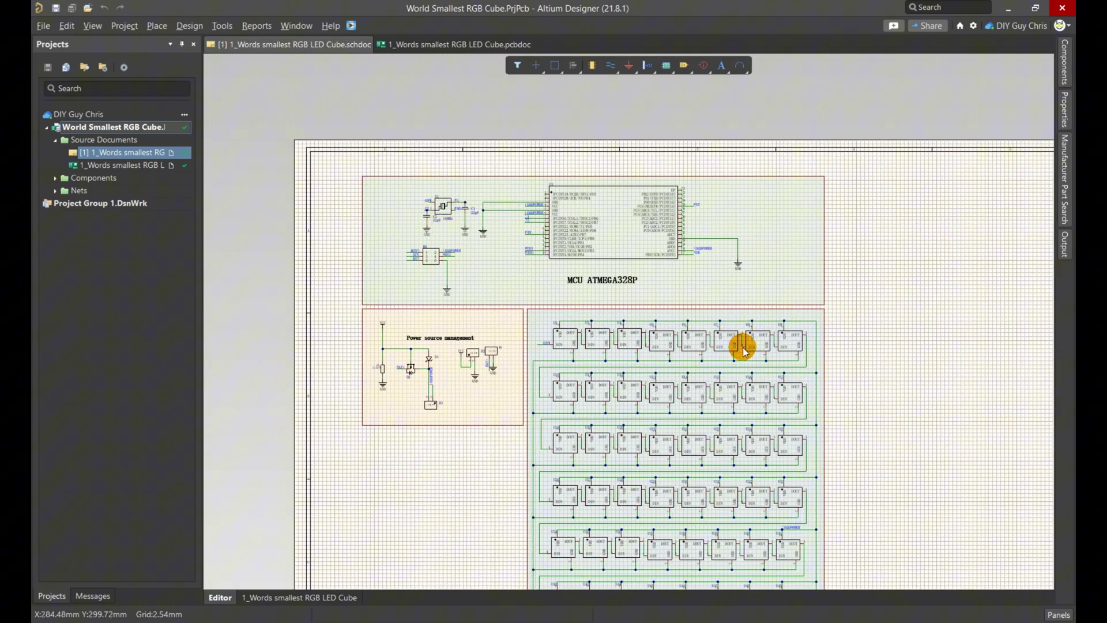
Step: Examine the Power source management circuit in the schematic
scroll(405, 417, up, 6)
click(395, 390)
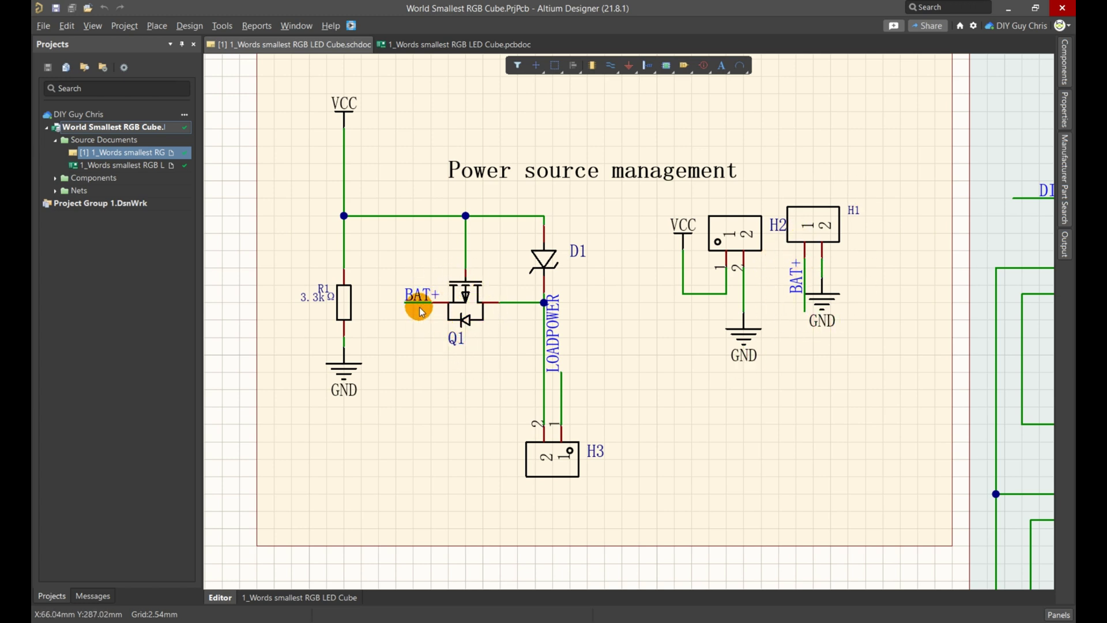
scroll(441, 377, down, 5)
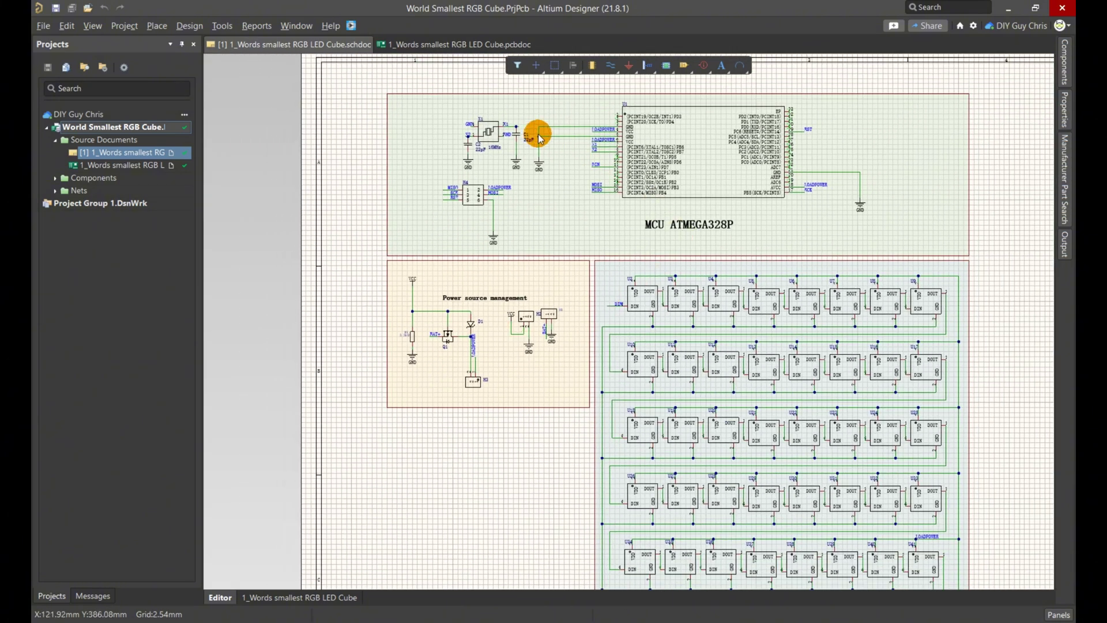
Step: Open the RGB LED cube's PCB document and highlight its Top Layer to inspect the LED layout
click(429, 48)
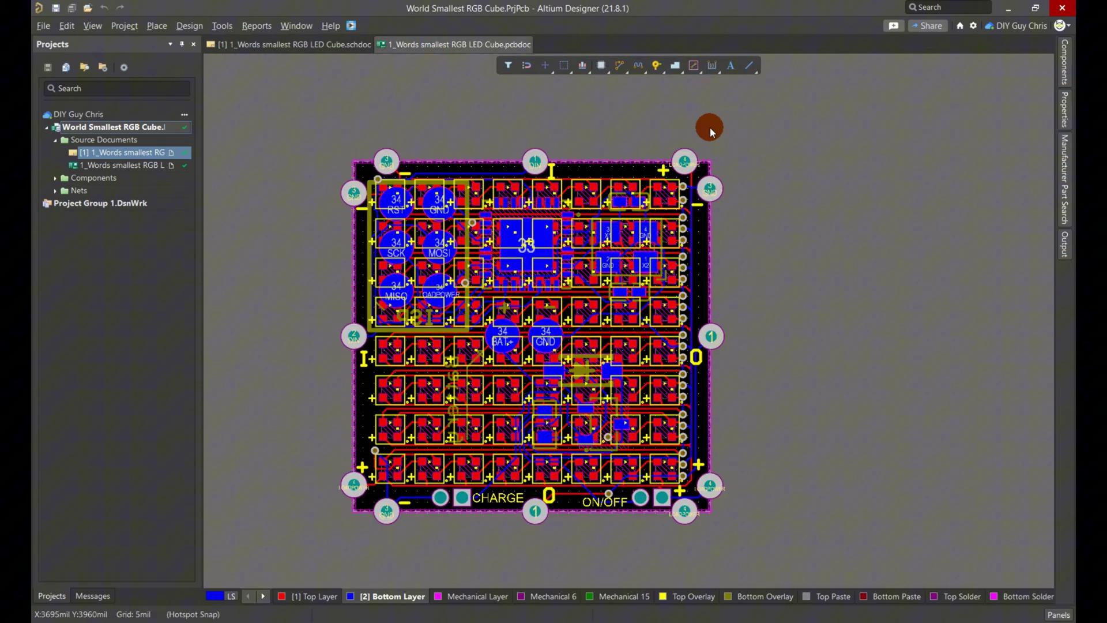
click(312, 596)
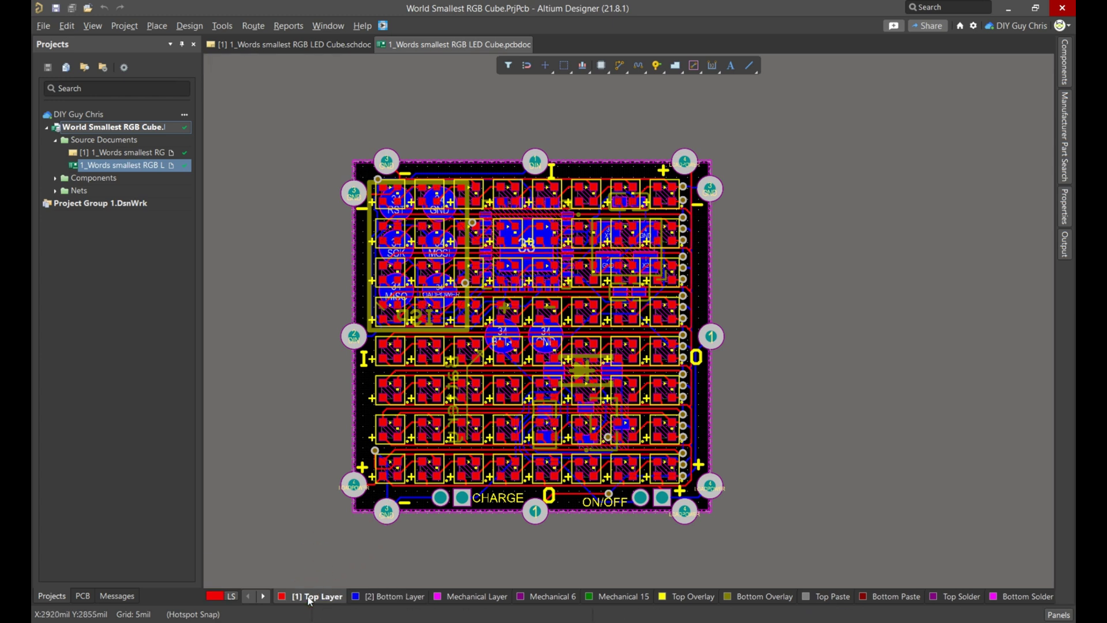
right_click(309, 596)
click(343, 405)
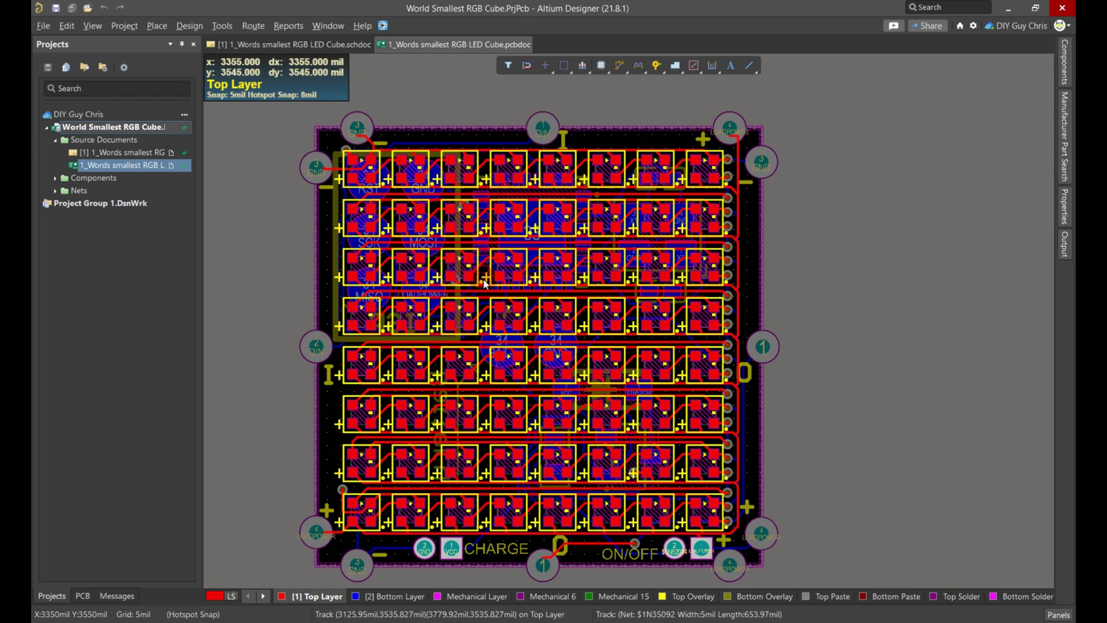
scroll(502, 231, up, 1)
Step: Highlight the Bottom Layer and examine the microcontroller, the programming pads and the battery and power components
right_click(382, 596)
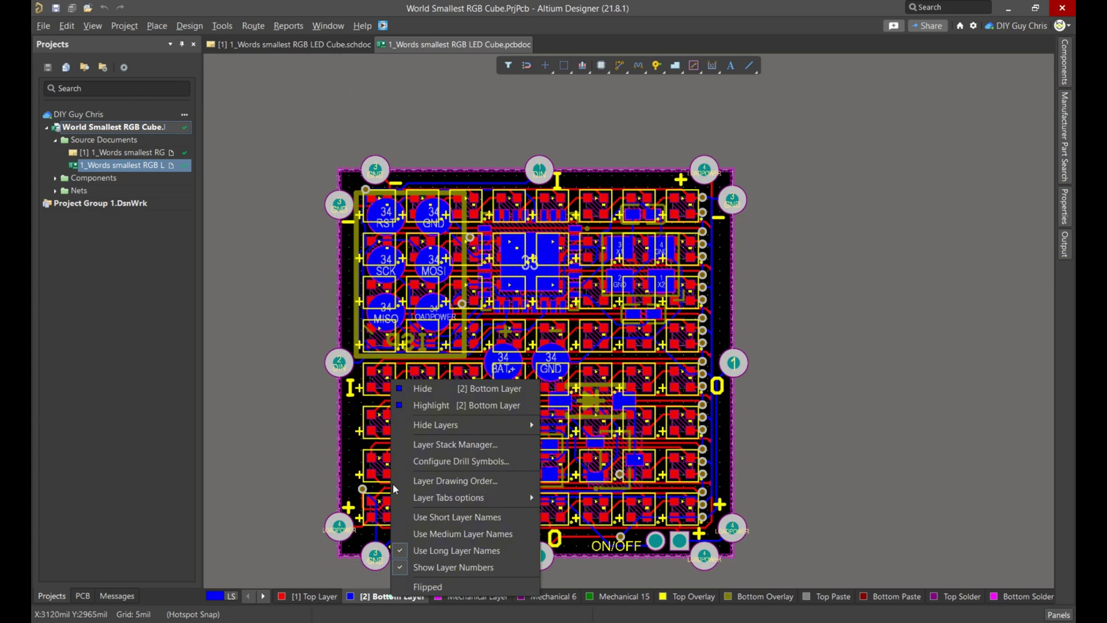
click(417, 405)
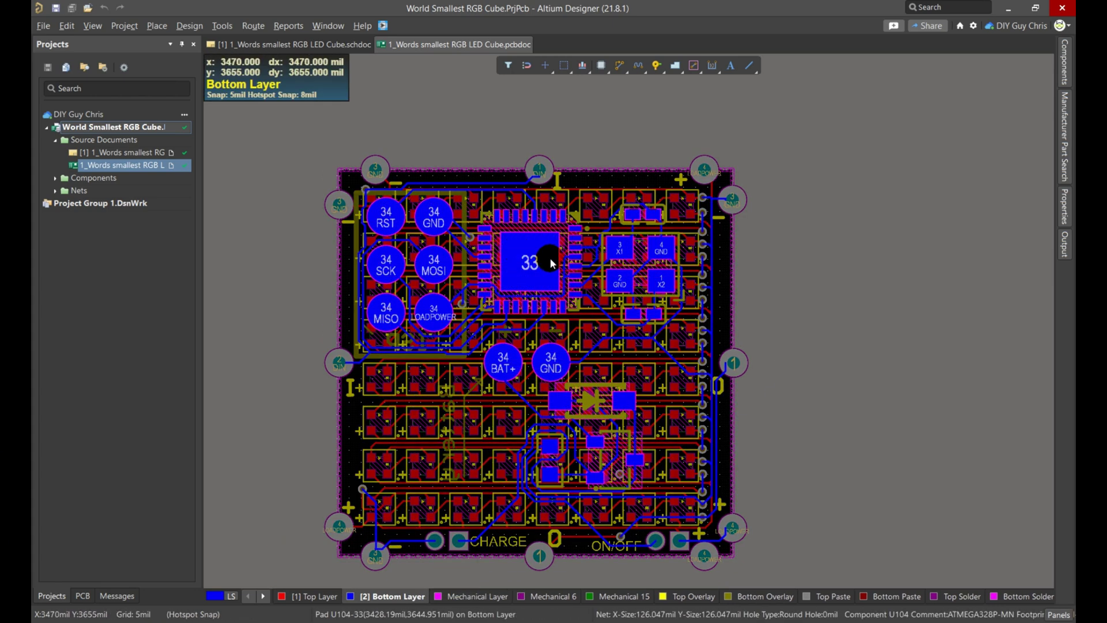
scroll(594, 258, up, 1)
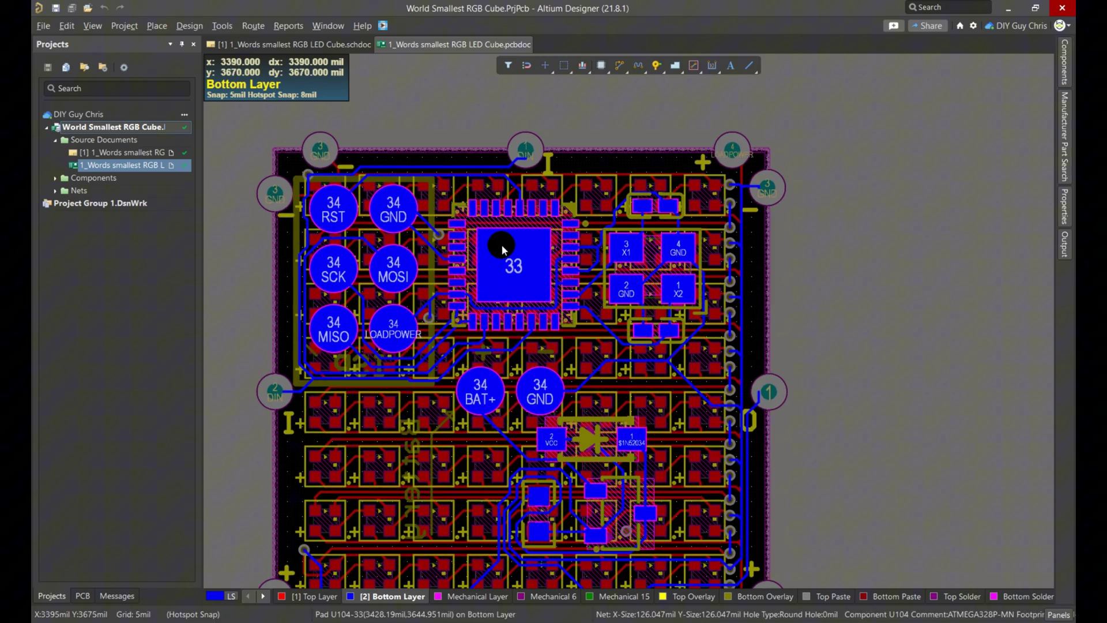
scroll(324, 241, up, 4)
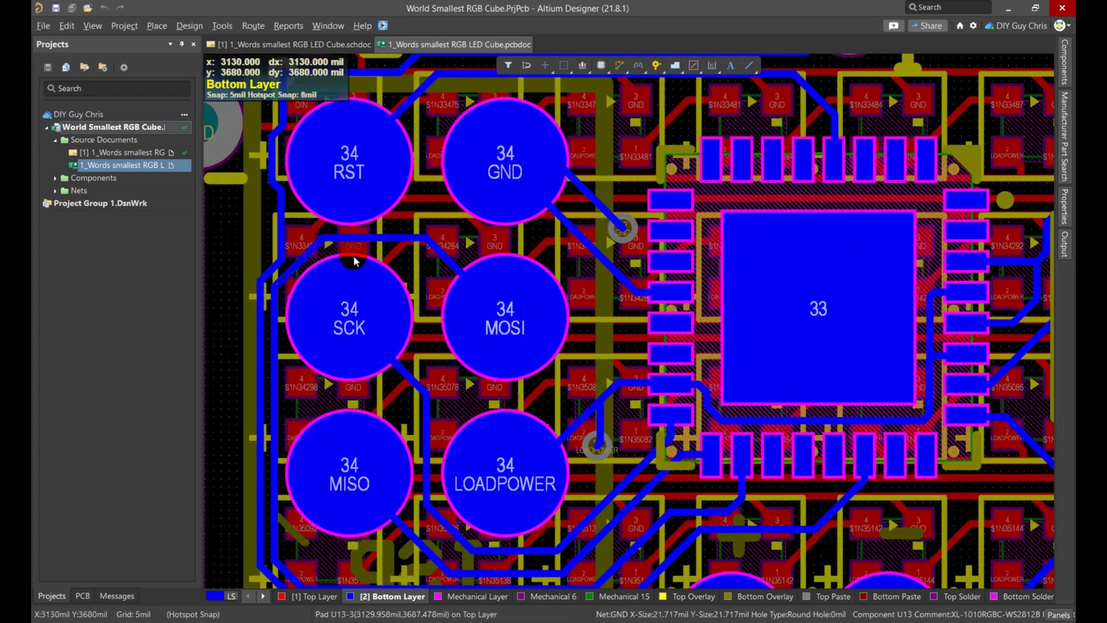
scroll(353, 261, down, 5)
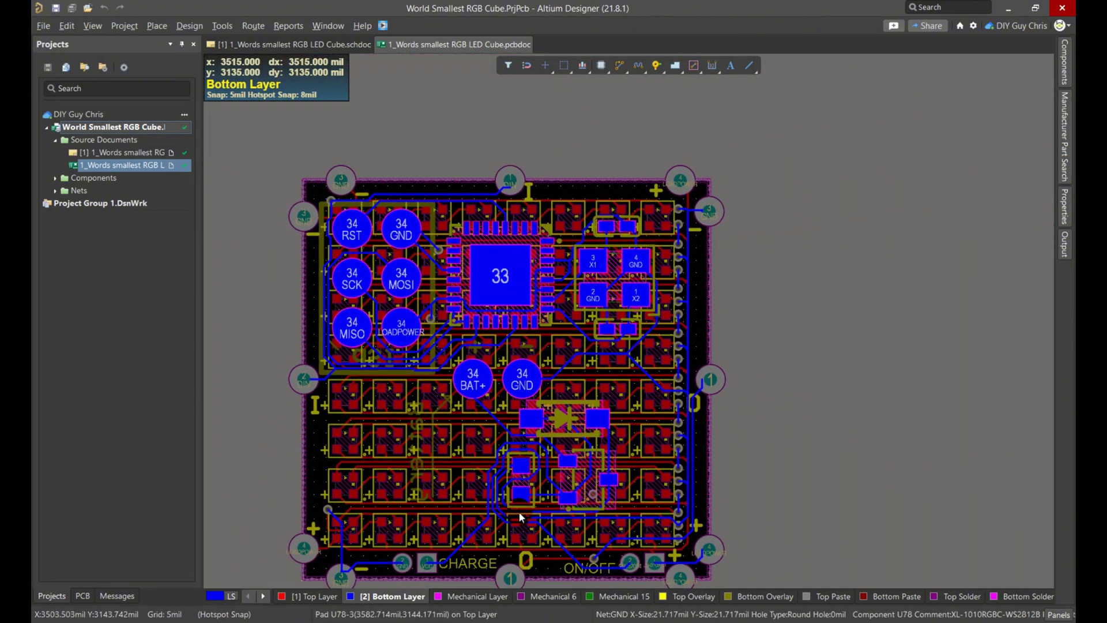
scroll(565, 501, up, 4)
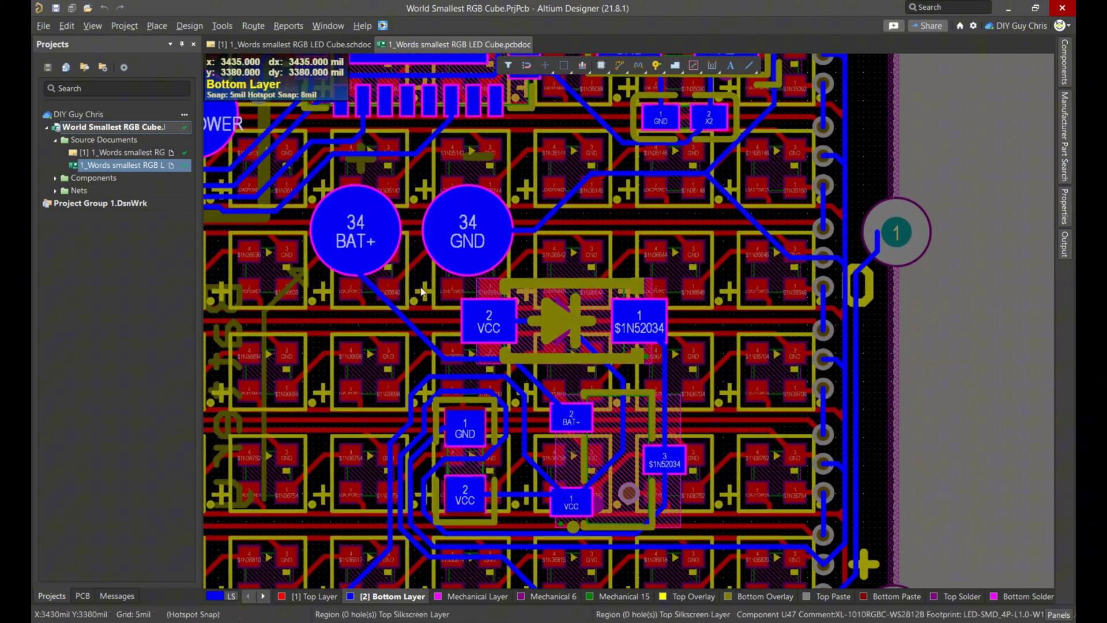
scroll(463, 255, down, 5)
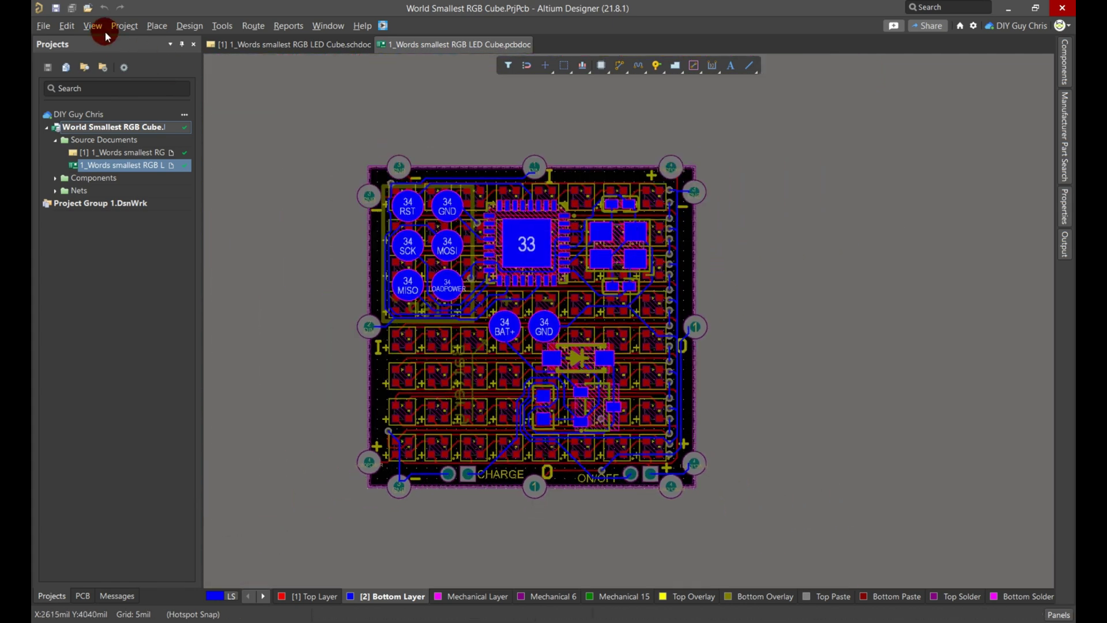
Step: Show the board in 3D, flip it over and rotate it to inspect the component side
key(3)
key(v)
key(b)
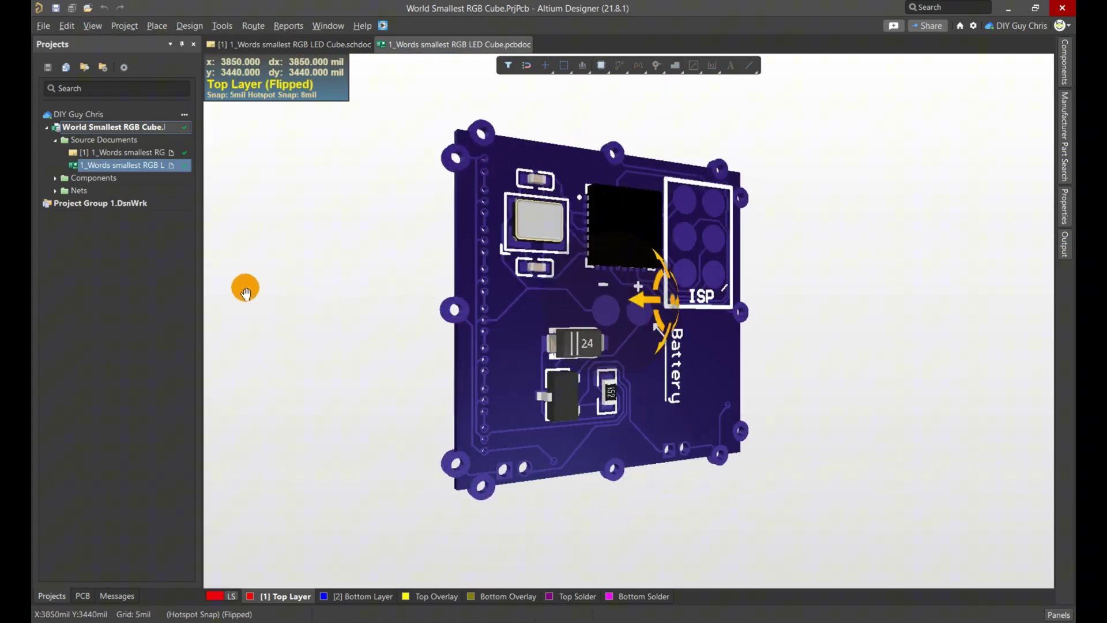
drag(240, 291, 494, 296)
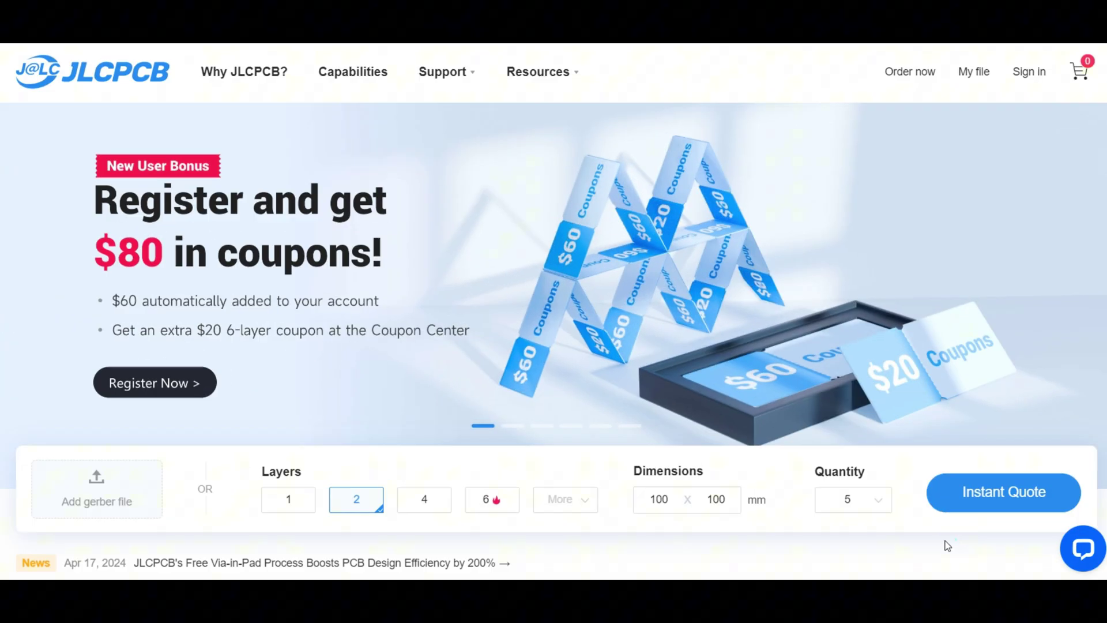
Step: On the JLCPCB site, start an instant quote and upload the gerber archive Small RGB Cube.rar
click(996, 495)
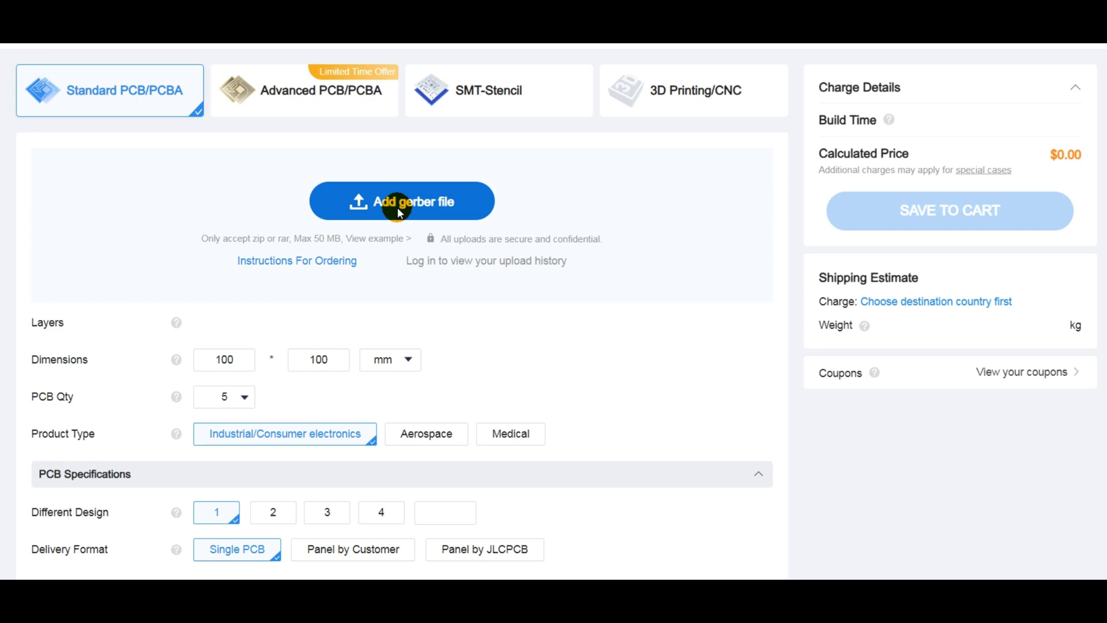
click(397, 207)
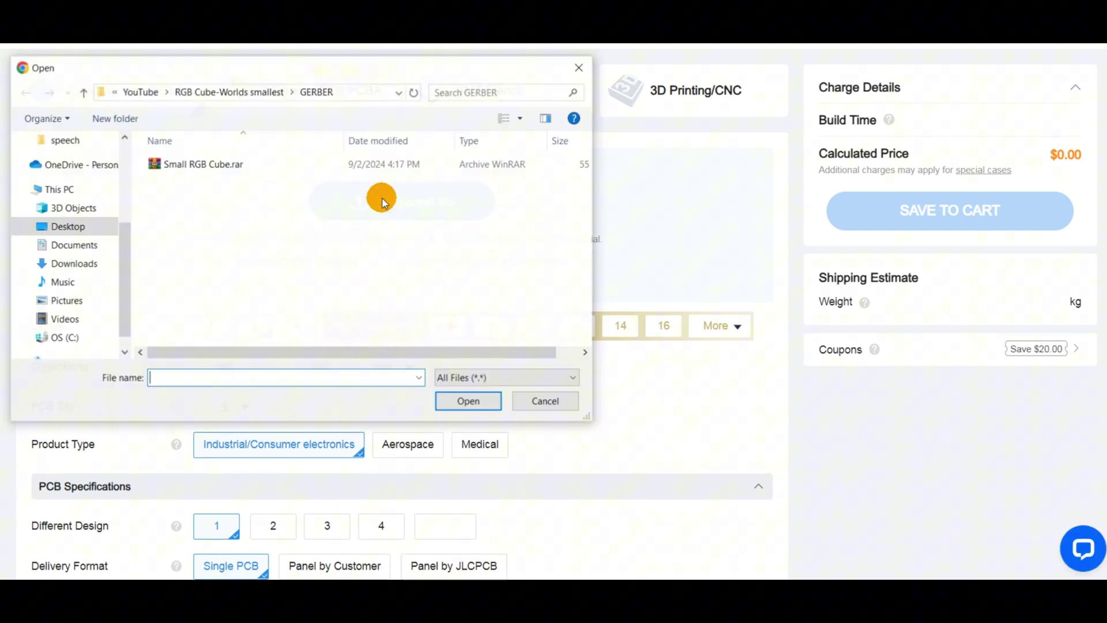
double_click(242, 169)
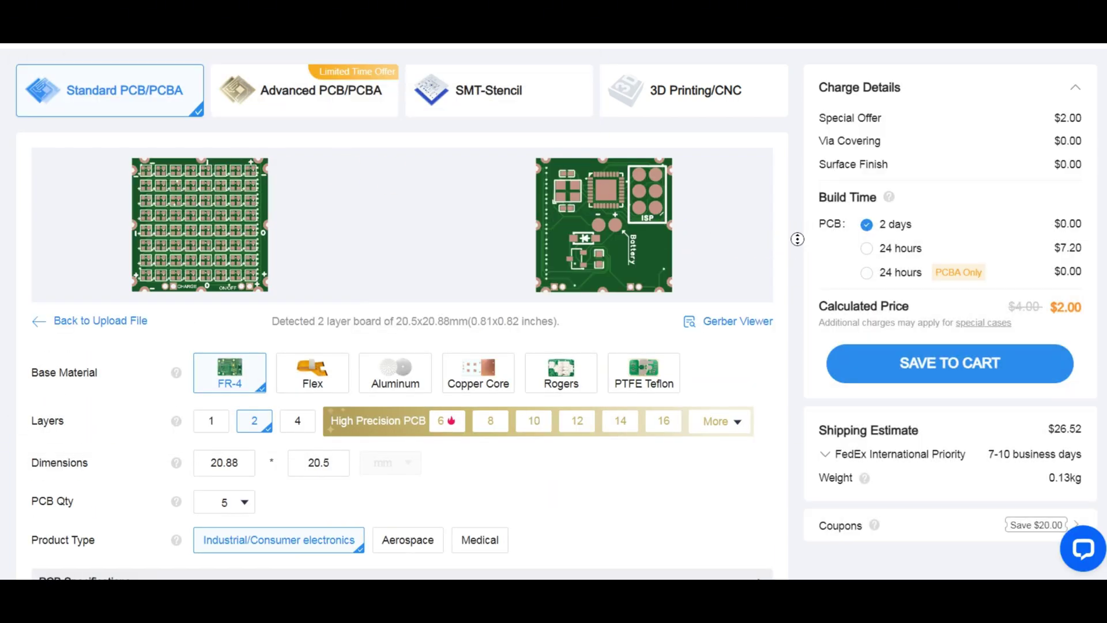
Step: Adjust the board's order specifications and include a stencil ordered together with the PCB
scroll(786, 291, down, 3)
click(260, 330)
click(325, 372)
scroll(781, 323, down, 15)
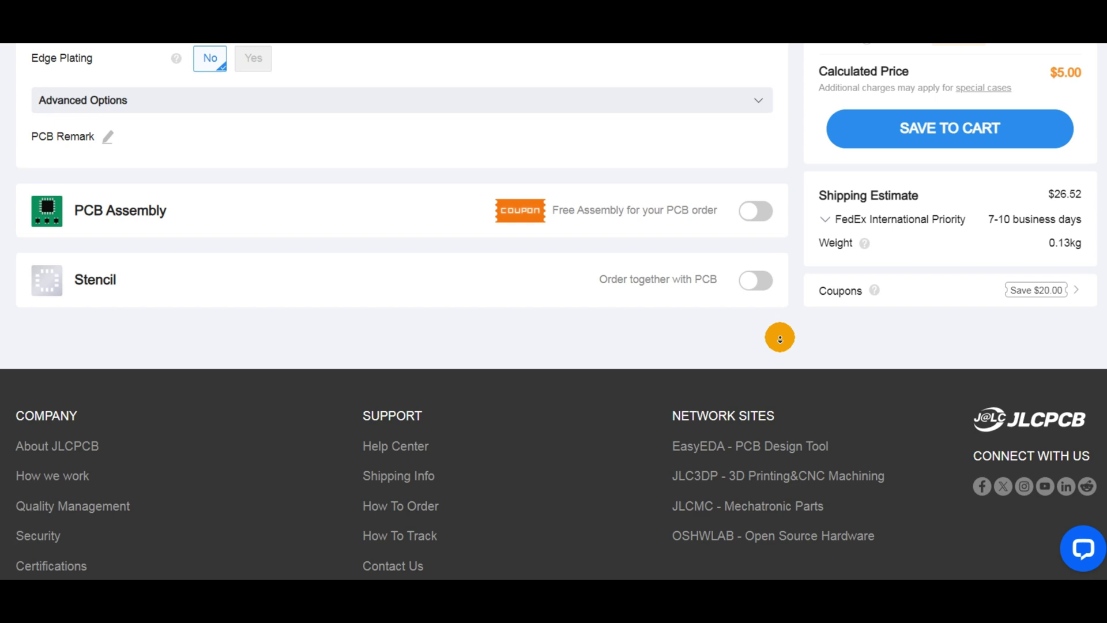
scroll(779, 339, down, 1)
click(755, 242)
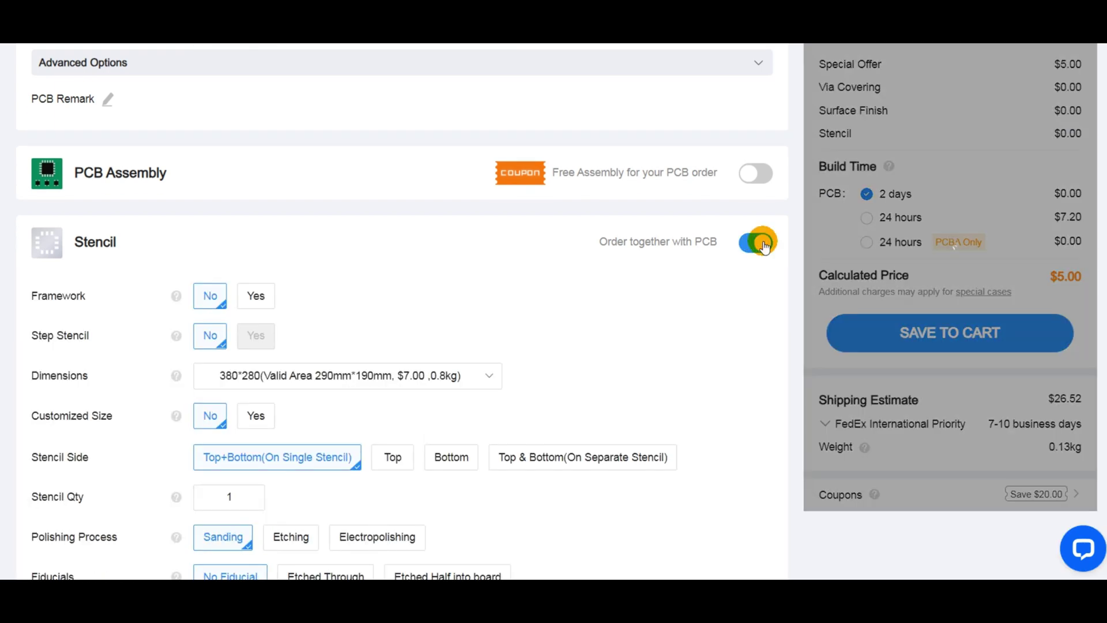
scroll(787, 311, down, 3)
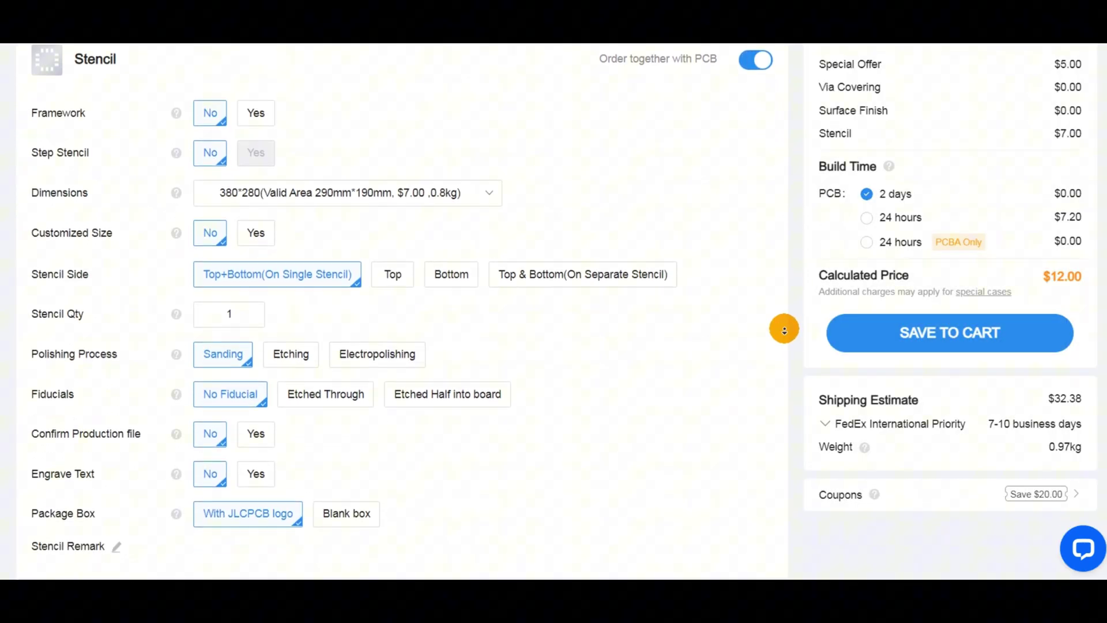
click(256, 214)
click(696, 318)
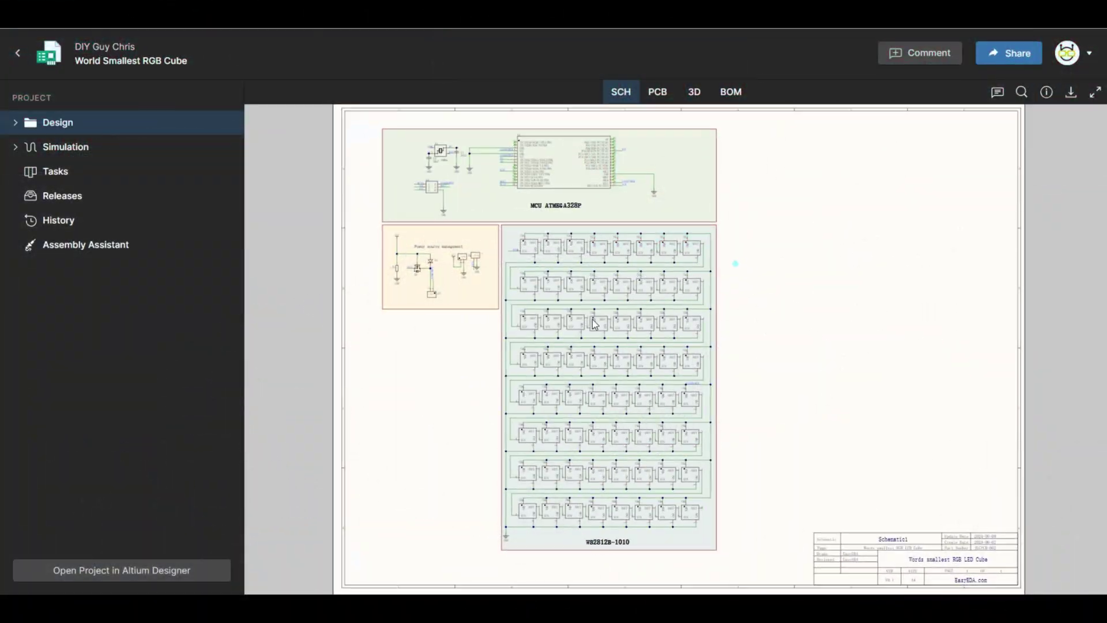
Step: In the Altium 365 web viewer, post the comment "Check and confirm this part's size package is 1 by 1 mm!!" on LED U2
scroll(576, 250, up, 3)
scroll(524, 254, up, 2)
scroll(509, 296, down, 4)
scroll(511, 375, down, 2)
scroll(531, 279, up, 4)
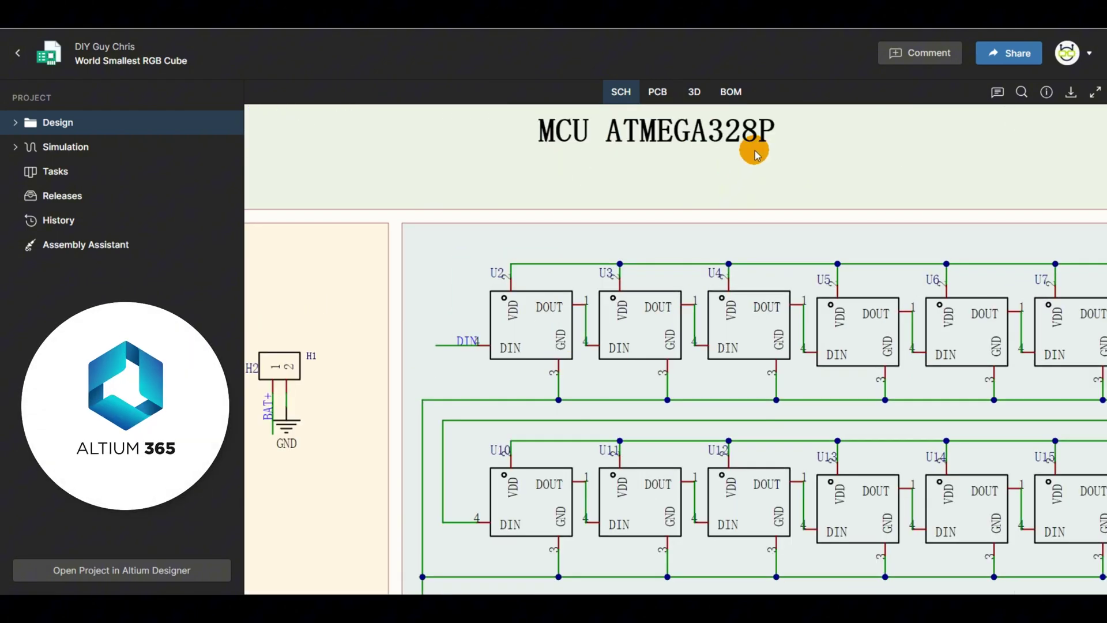
click(924, 58)
click(535, 314)
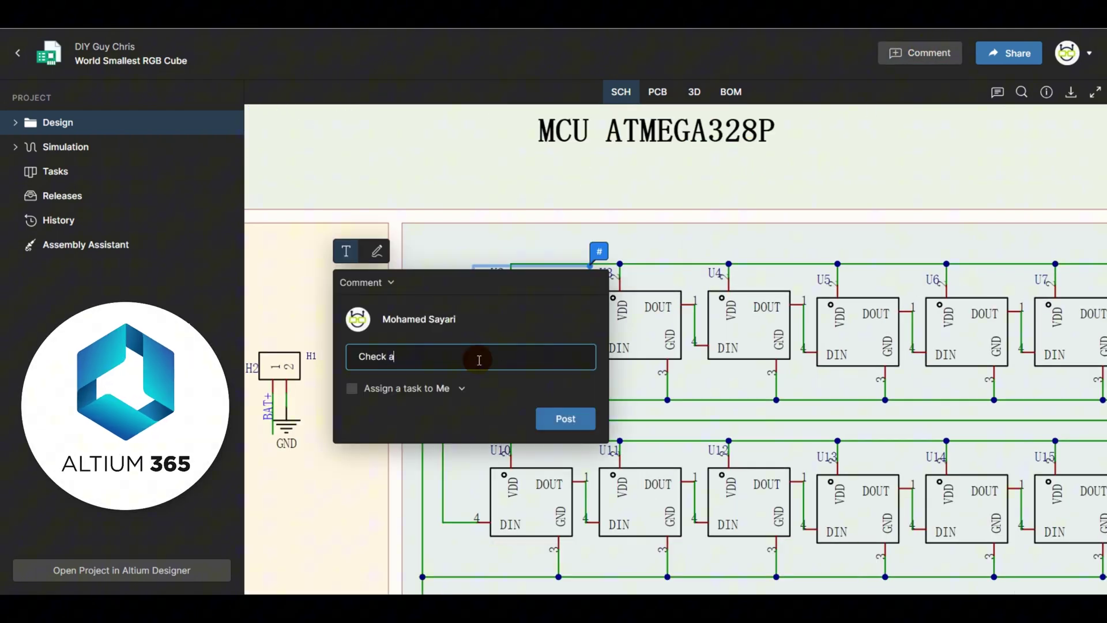
text(Check and confirm this part's size package is 1 by 1 mm)
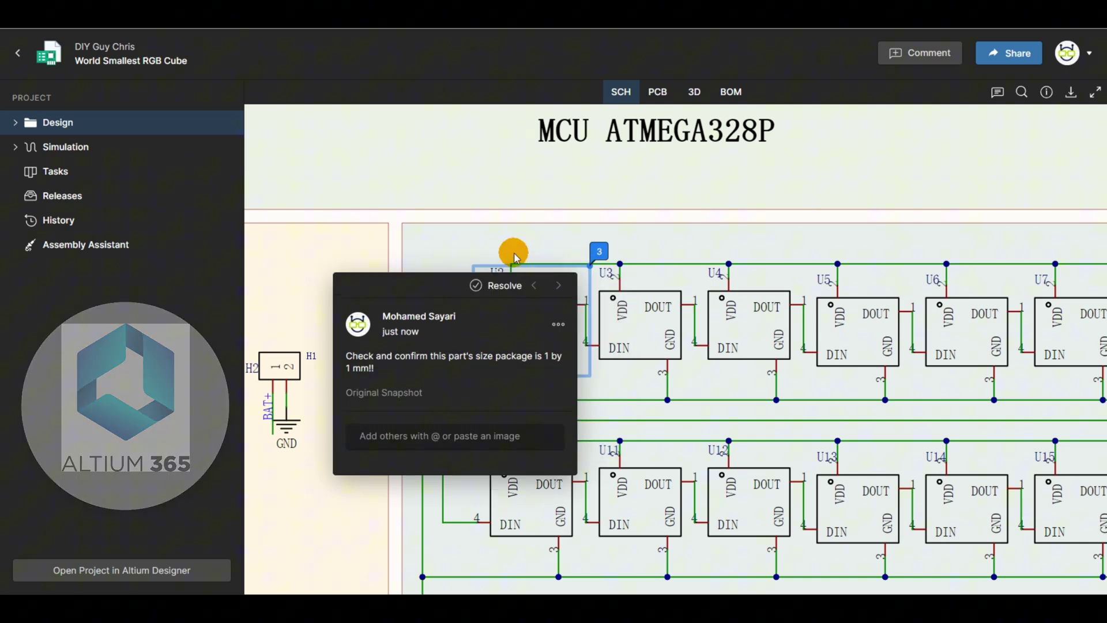
Step: Close the comment thread on LED U2 and bring the overall schematic sheet into view
scroll(701, 241, down, 2)
click(571, 252)
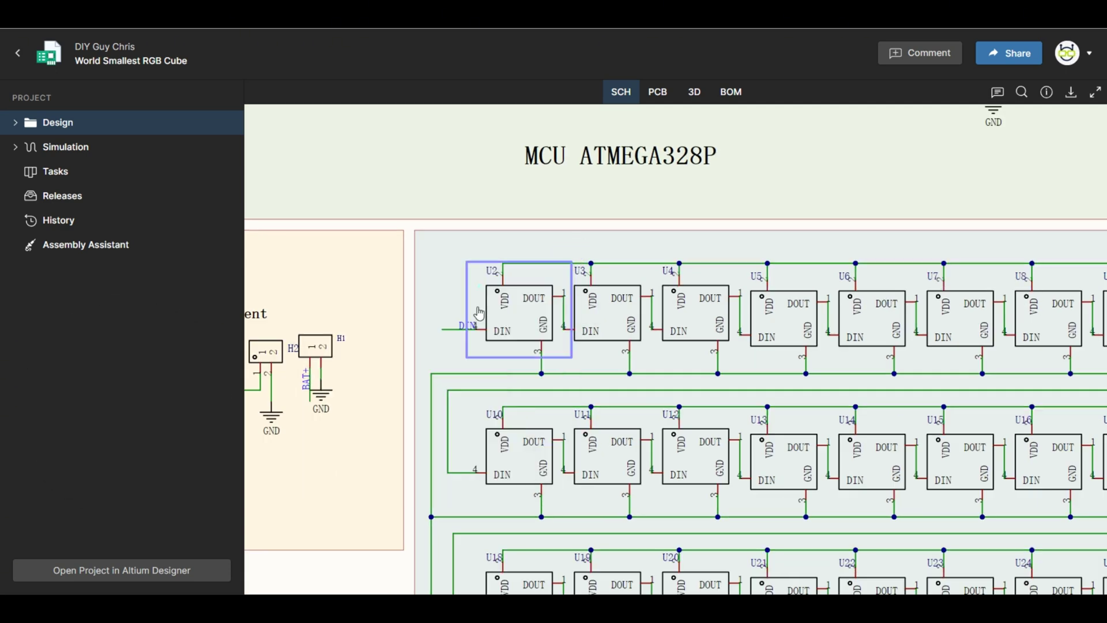
click(481, 284)
scroll(482, 294, down, 3)
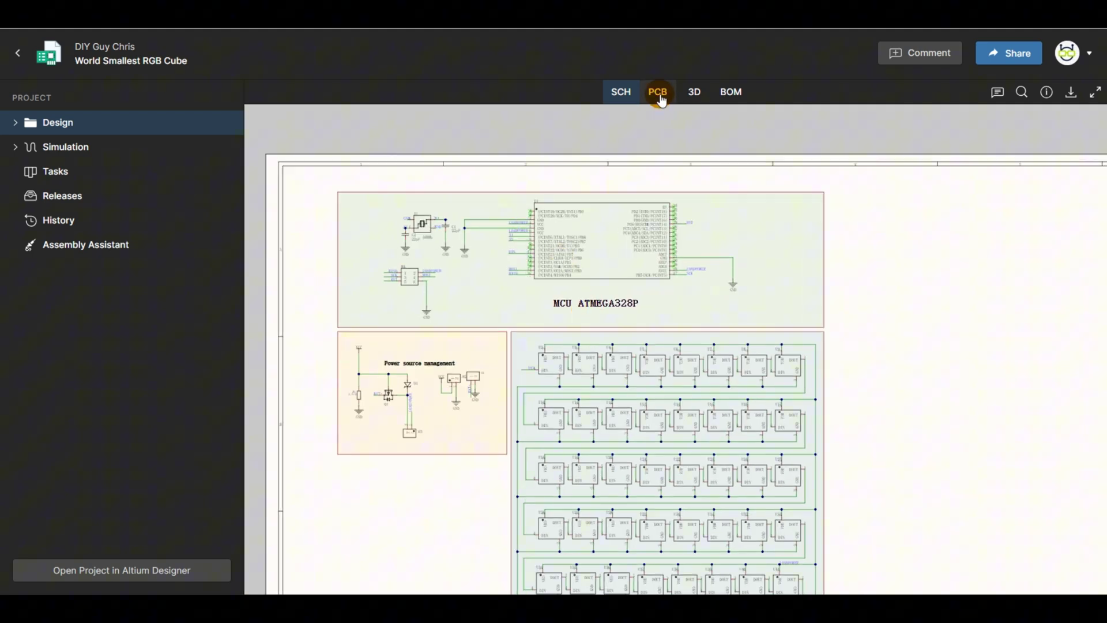
Step: View the World Smallest RGB Cube board in PCB and 3D, rotate the 3D model, and open the project's sharing options
click(660, 95)
click(693, 102)
drag(565, 277, 761, 288)
click(1017, 54)
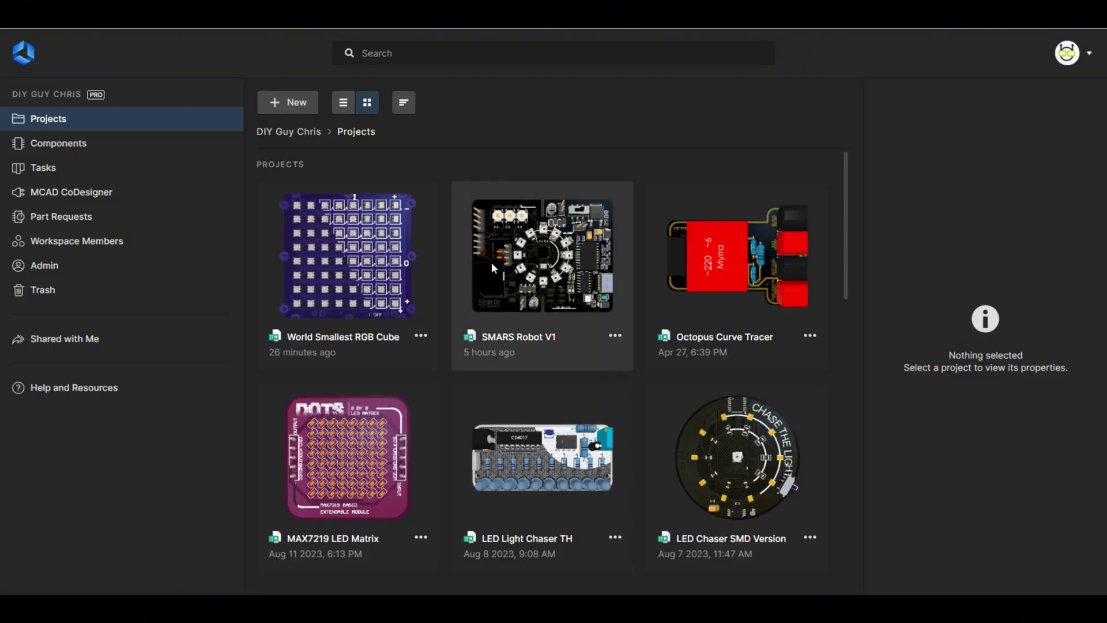
Step: Open the SMARS Robot V1 project from the workspace's projects and show its board in 3D
click(549, 251)
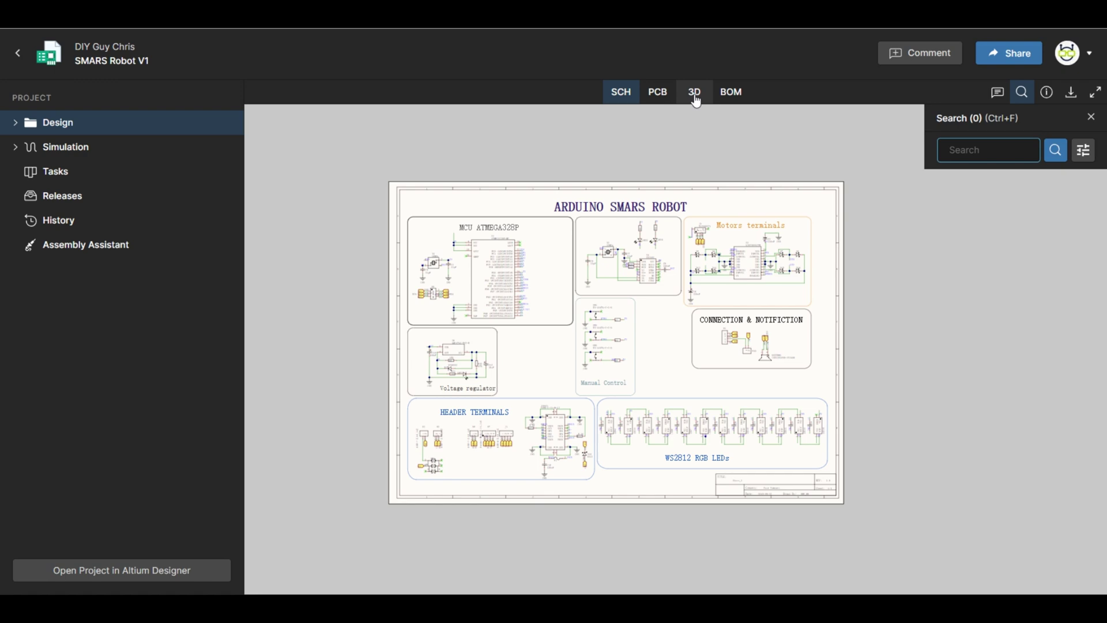
click(695, 93)
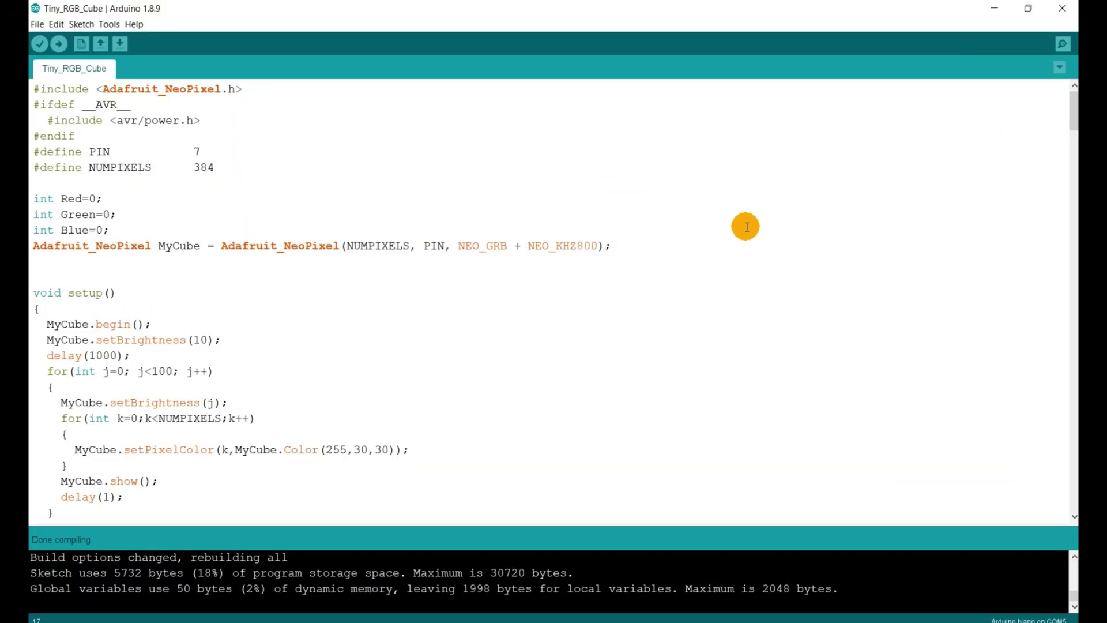
Step: In the Arduino IDE, highlight the light-effect code in loop() of the Tiny_RGB_Cube sketch, from MyCube.setBrightness(50) through the for loop's opening brace
scroll(746, 226, down, 11)
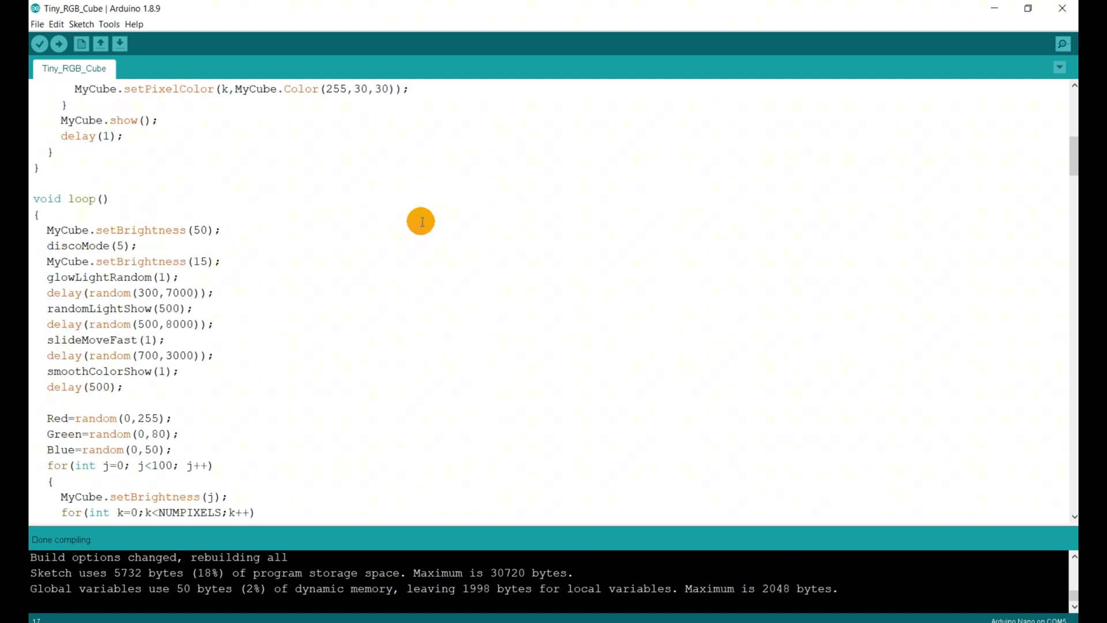
drag(46, 231, 137, 356)
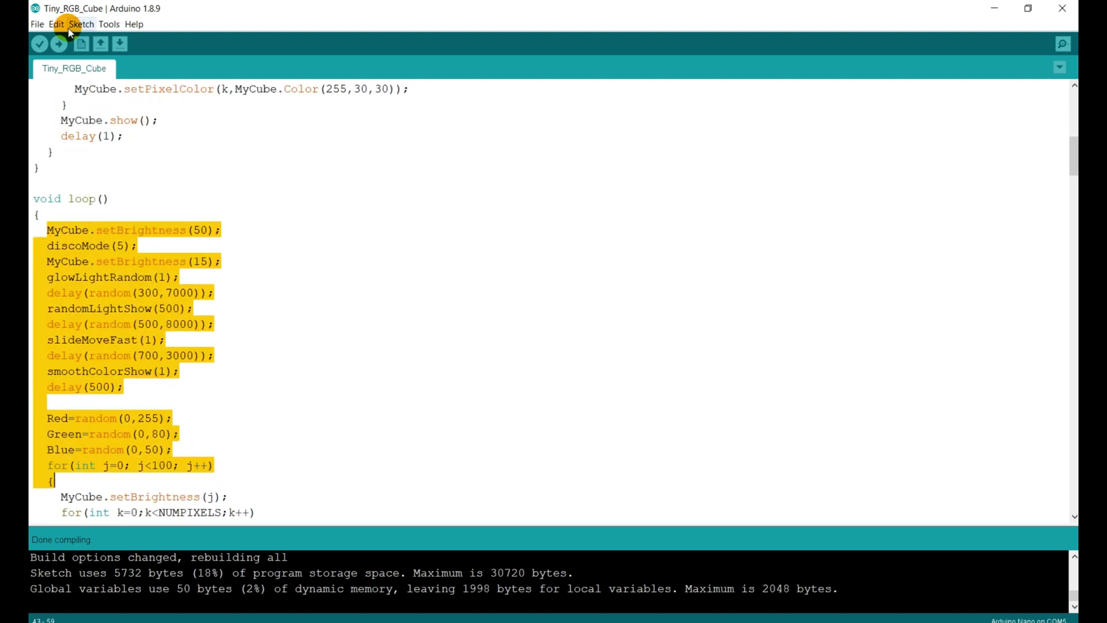